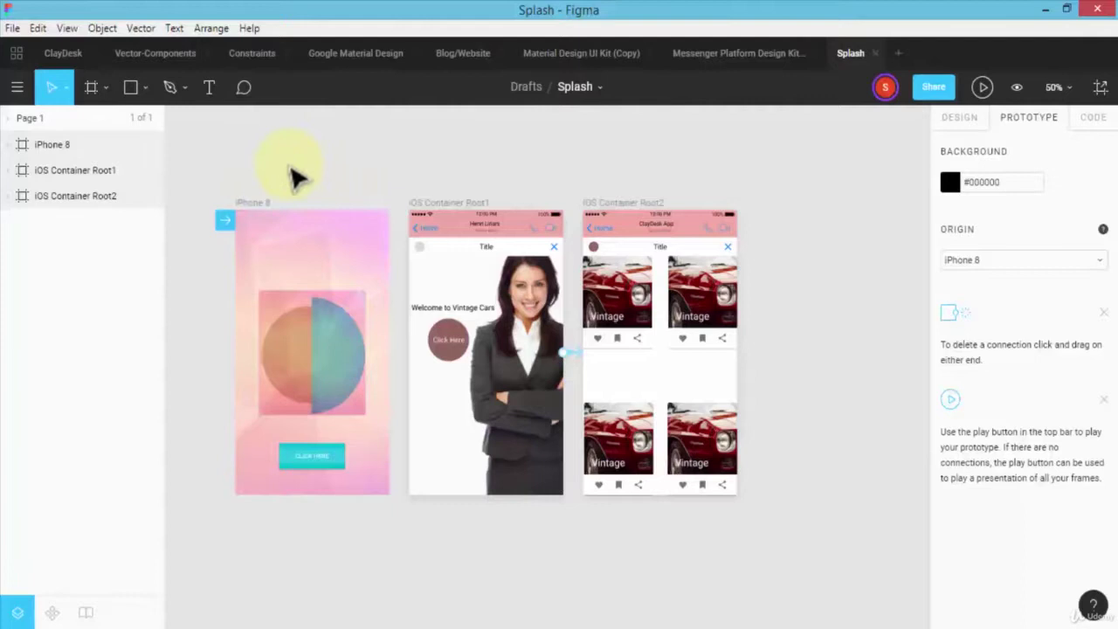
Select the iPhone 8 frame in the Design panel and keep its export at 2x scale, PNG format.
left_click(961, 117)
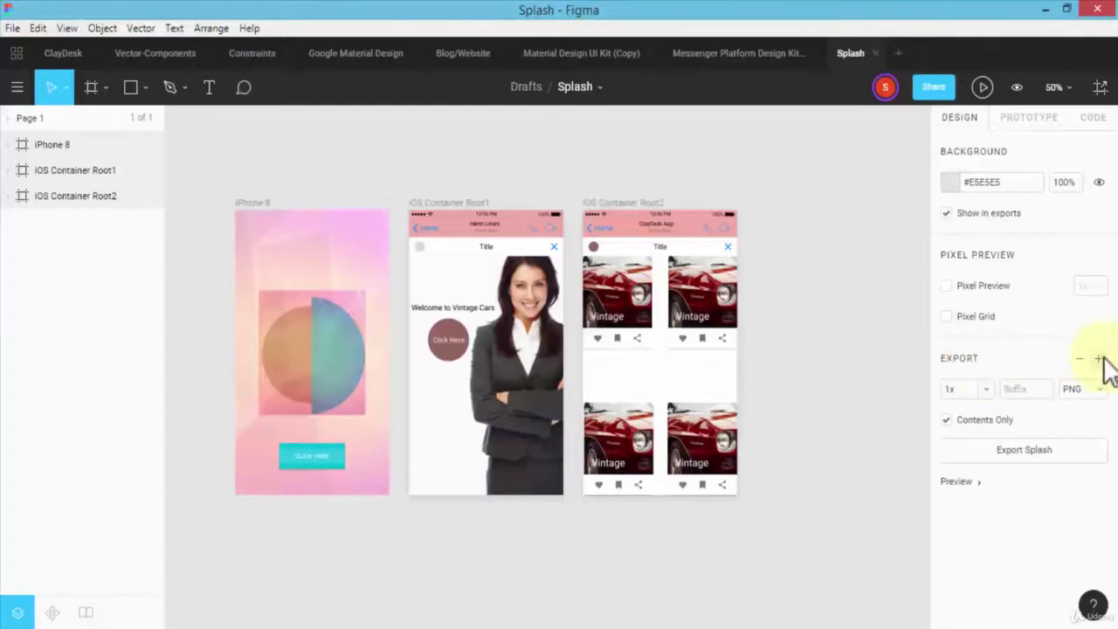
left_click(350, 282)
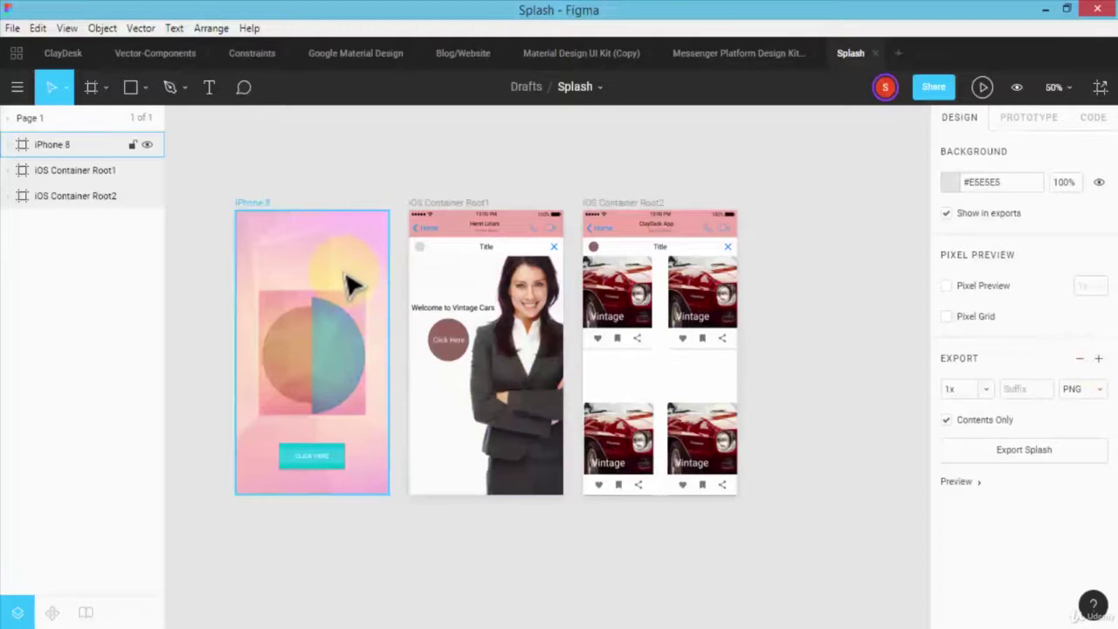
left_click(343, 272)
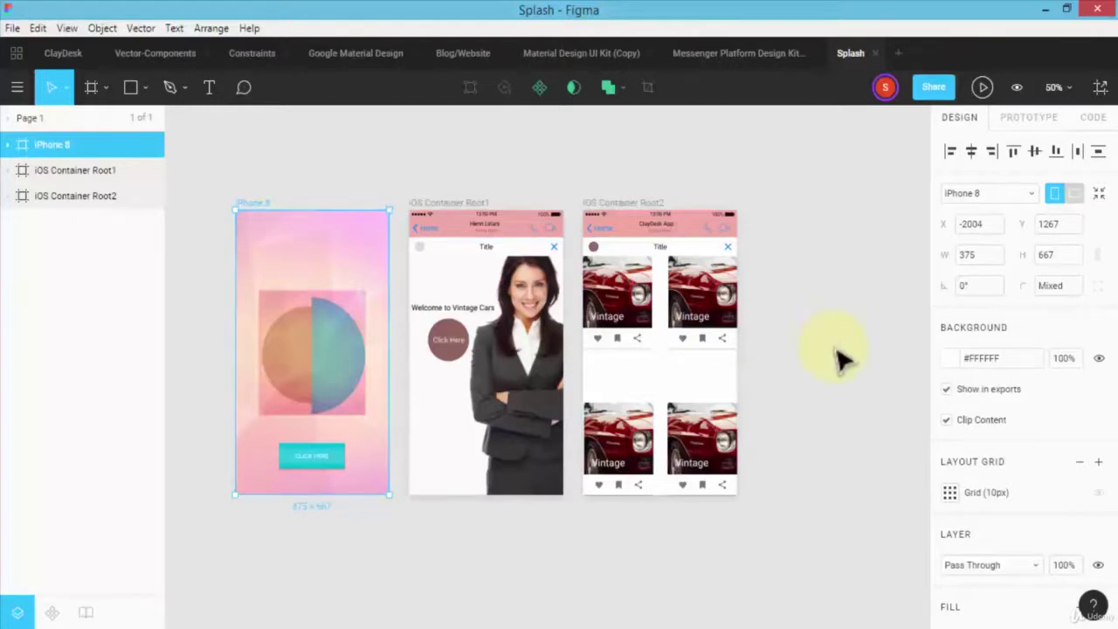
scroll(1090, 399, "down", 4)
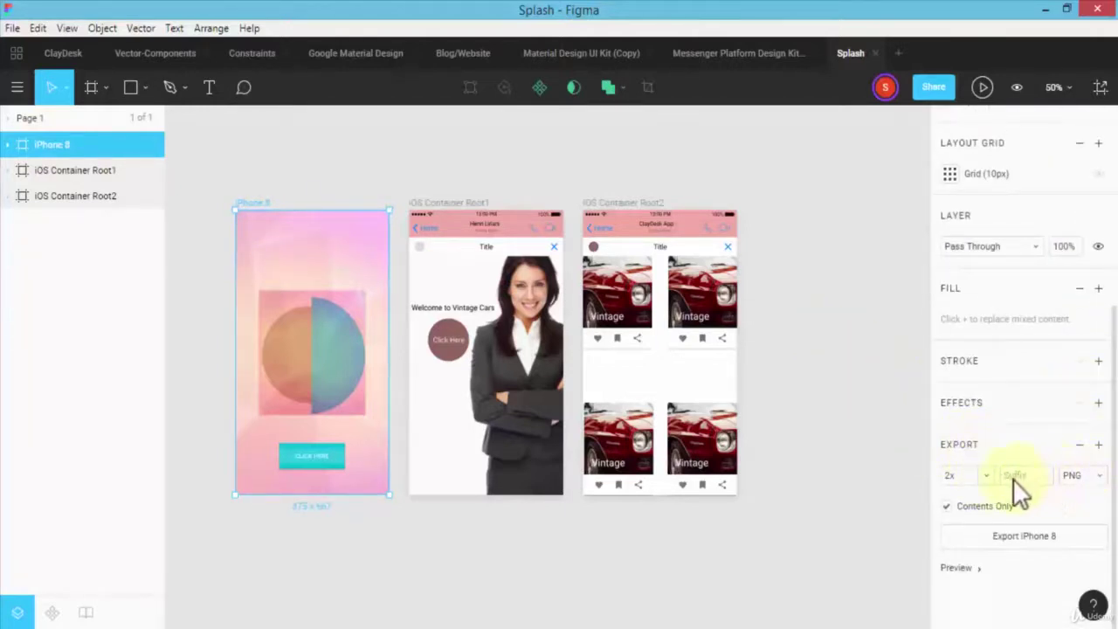
left_click(985, 477)
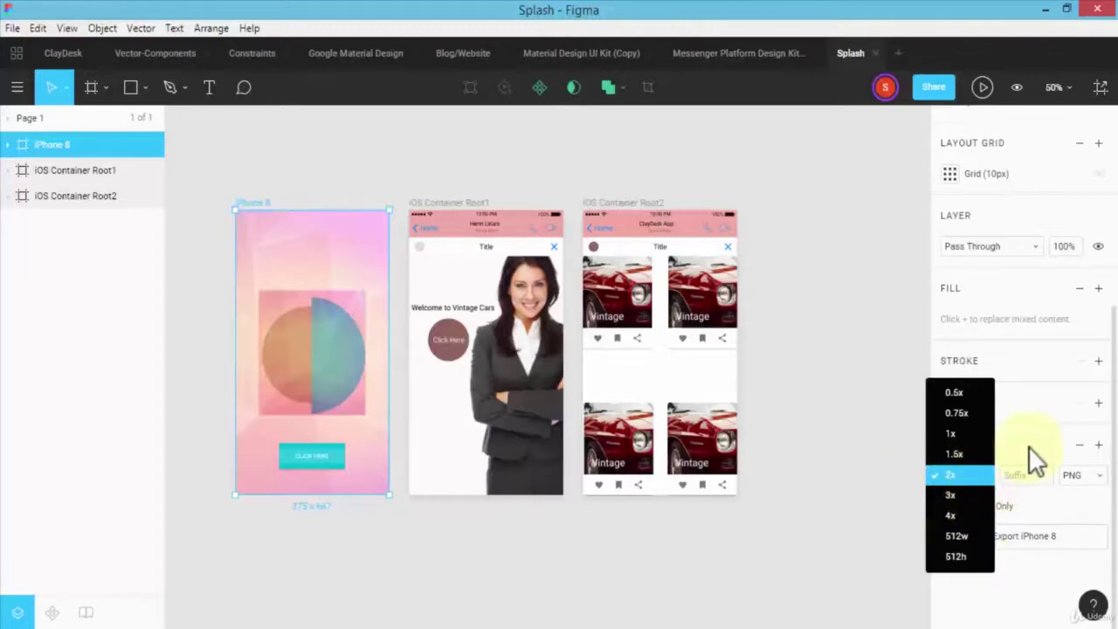
left_click(1048, 464)
left_click(1072, 474)
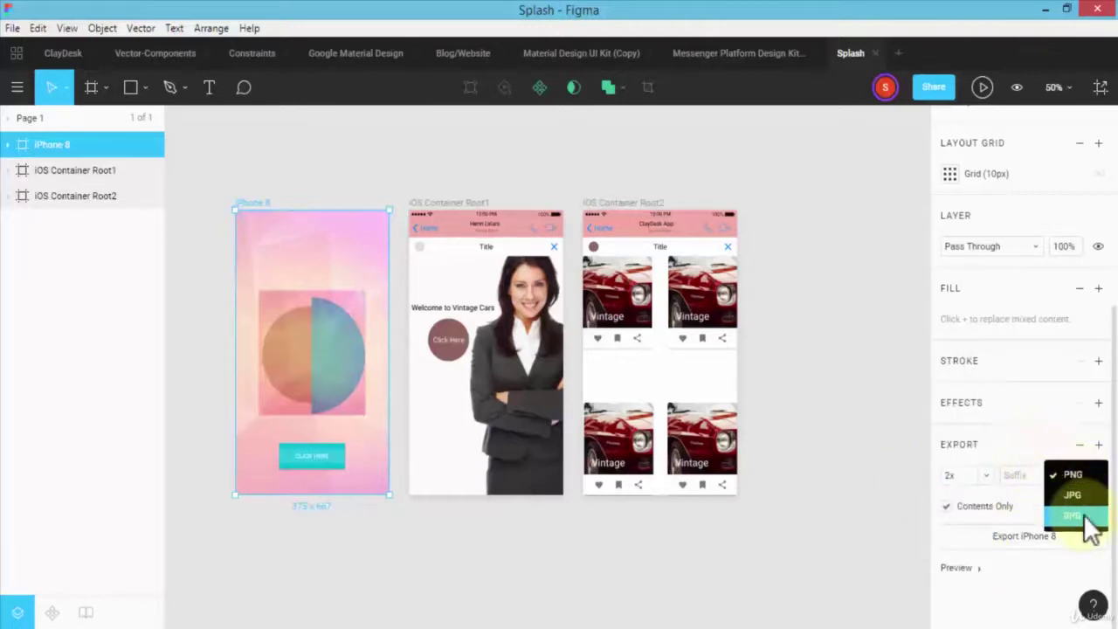
left_click(1072, 475)
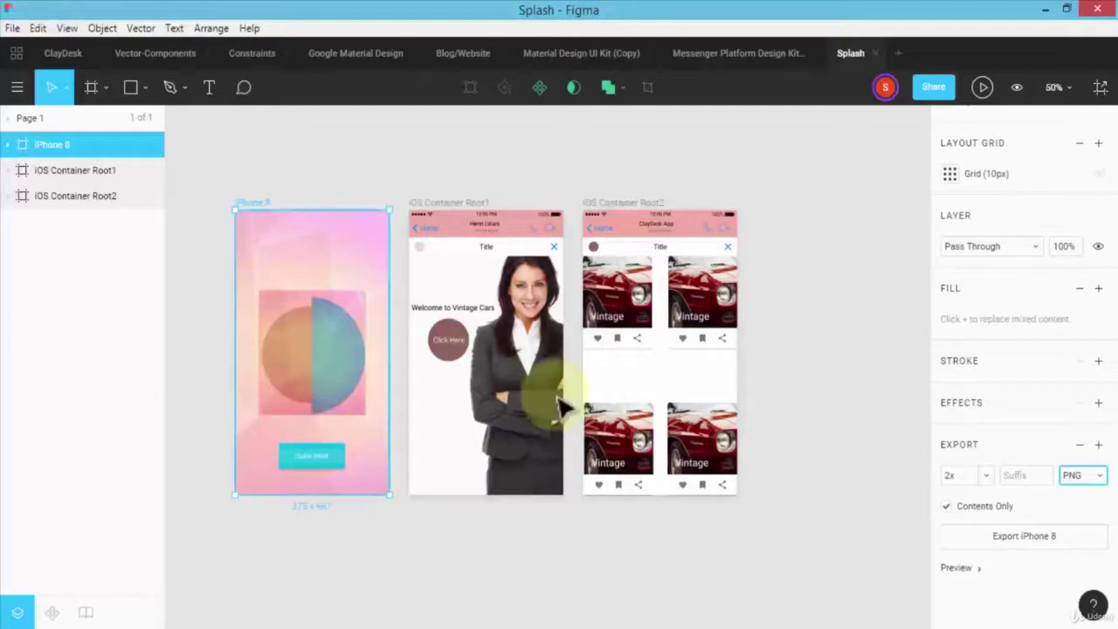
Add iOS Container Root1 and Root2 to the iPhone 8 selection and export all three layers.
left_click(80, 171, "shift")
left_click(86, 192, "shift")
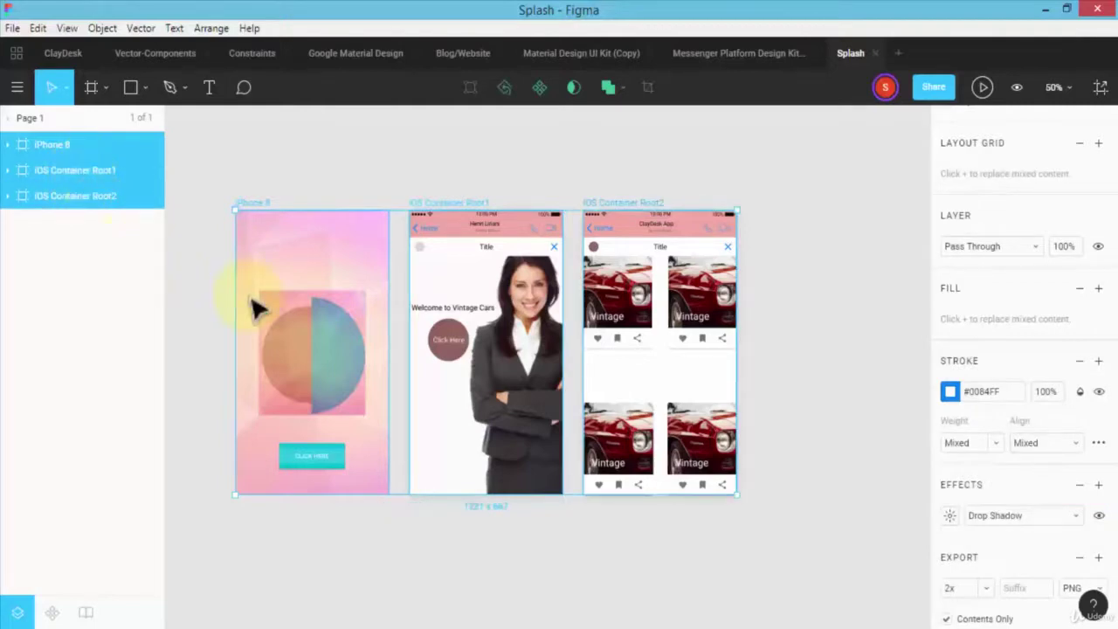
scroll(1022, 433, "down", 3)
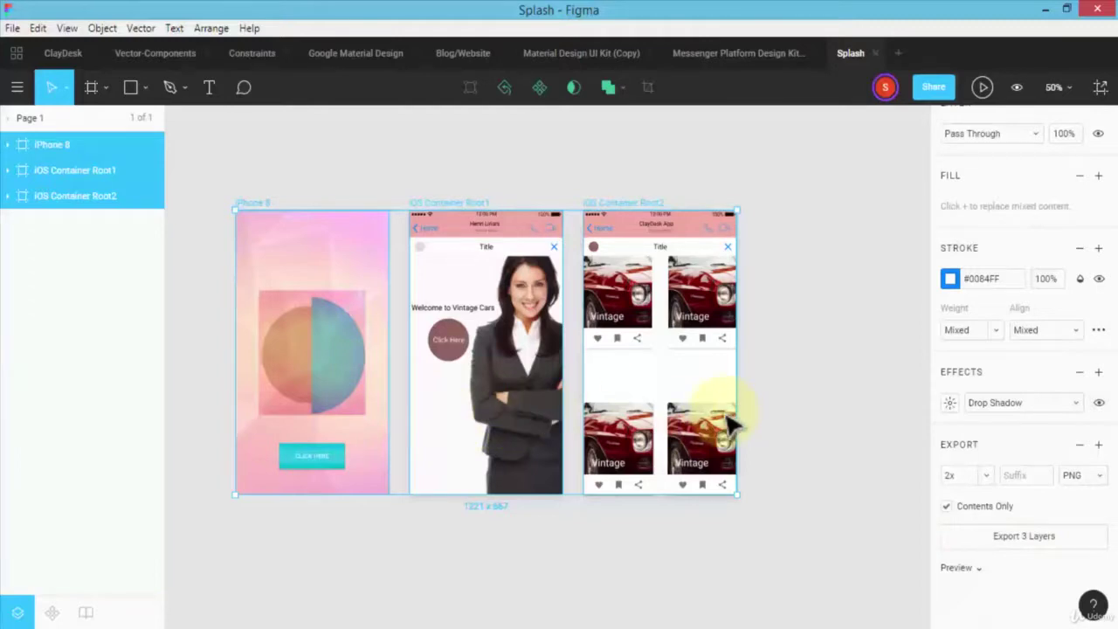
left_click(1024, 535)
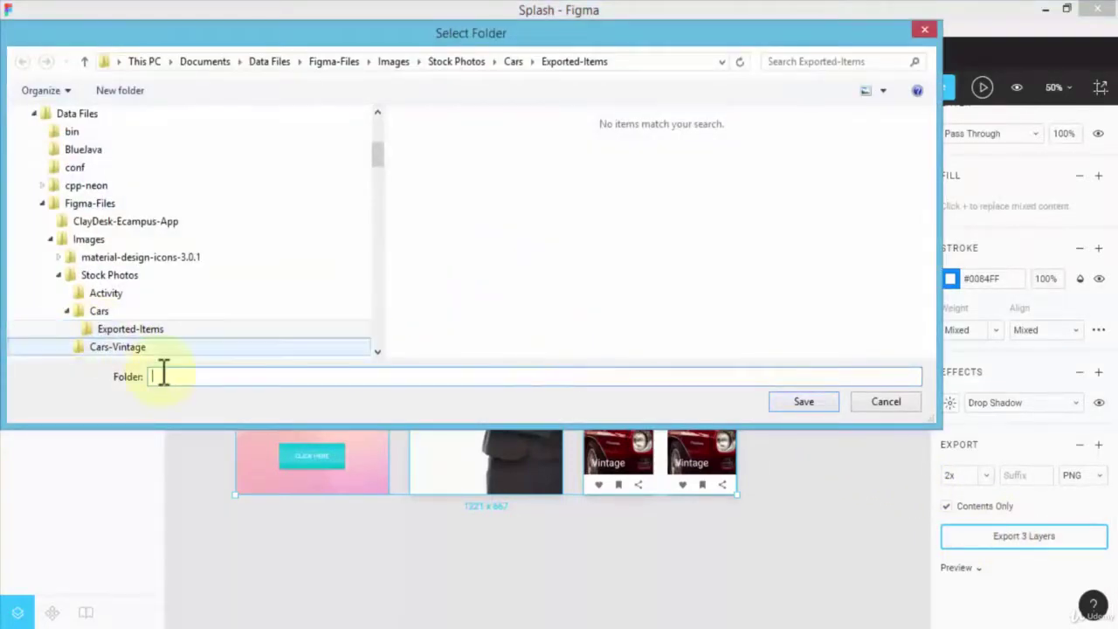
Create a My-Export folder inside Exported-Items and save the three frame PNGs into it.
right_click(486, 277)
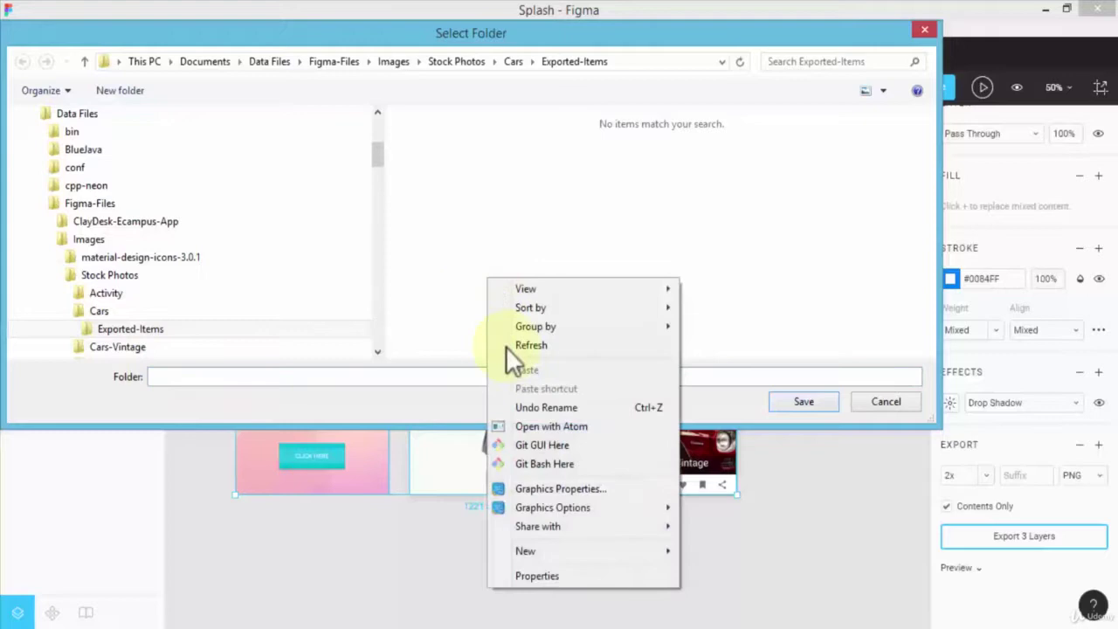
mouse_move(599, 550)
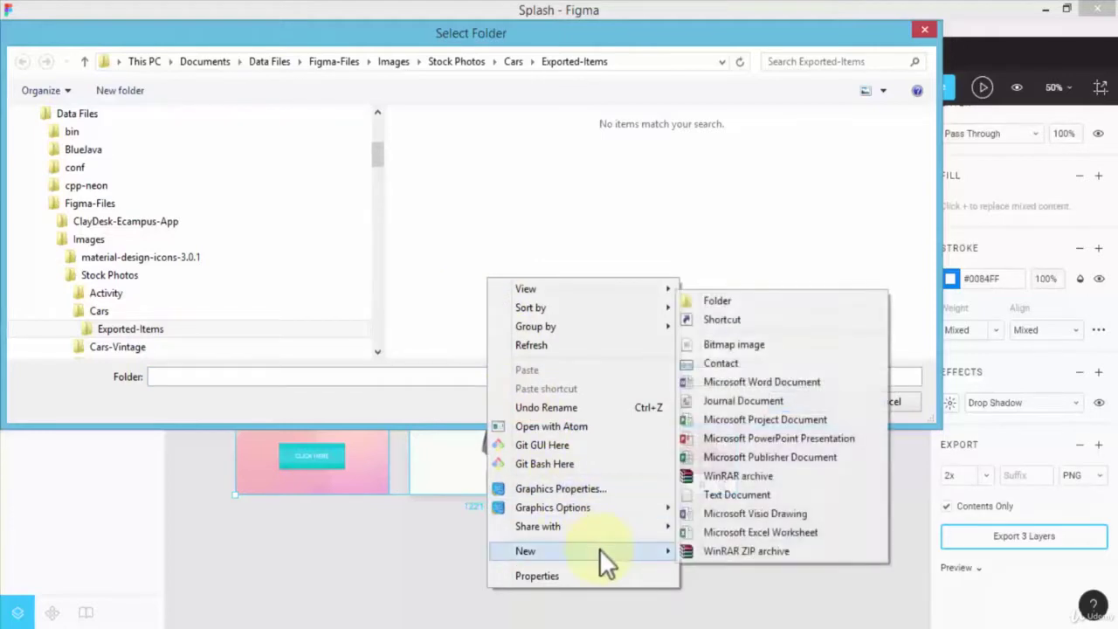
left_click(738, 299)
type("My")
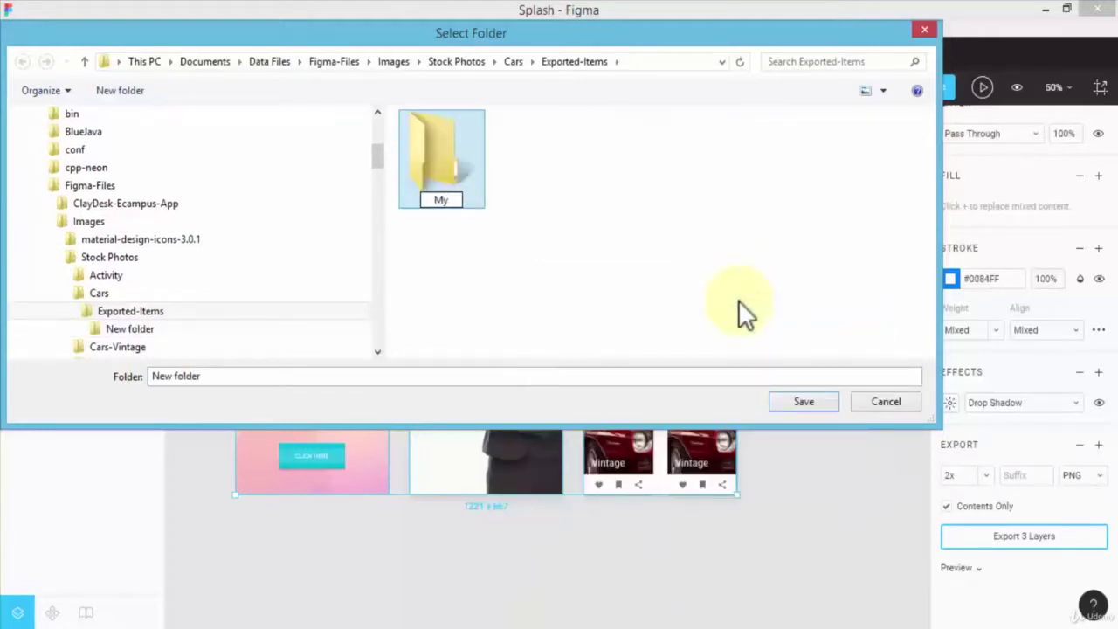
type("-Export")
key("Return")
key("Return")
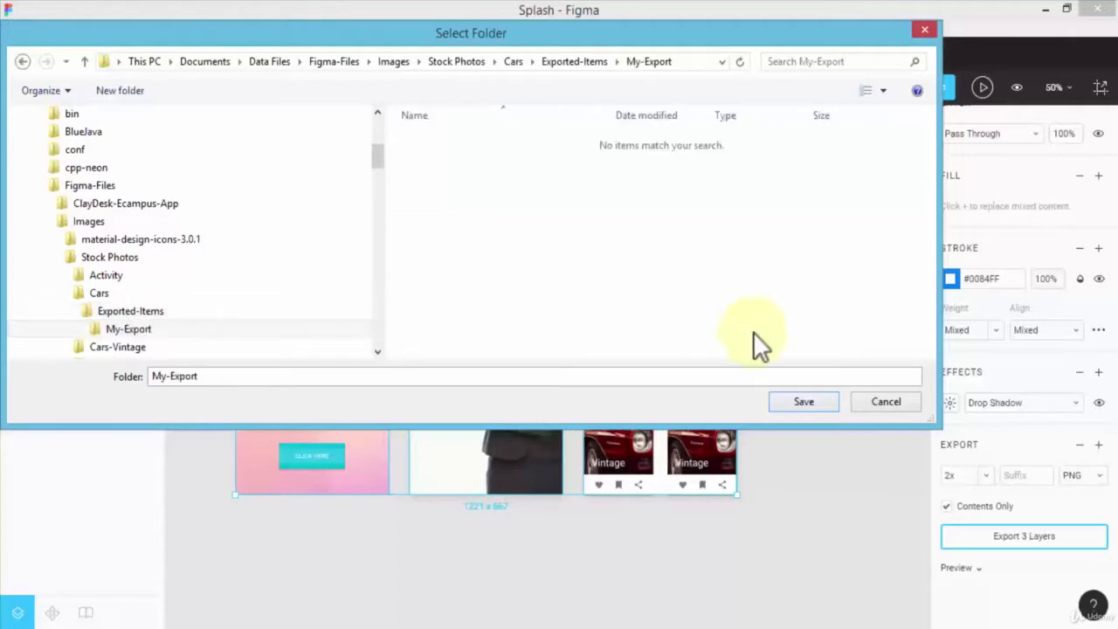
left_click(805, 405)
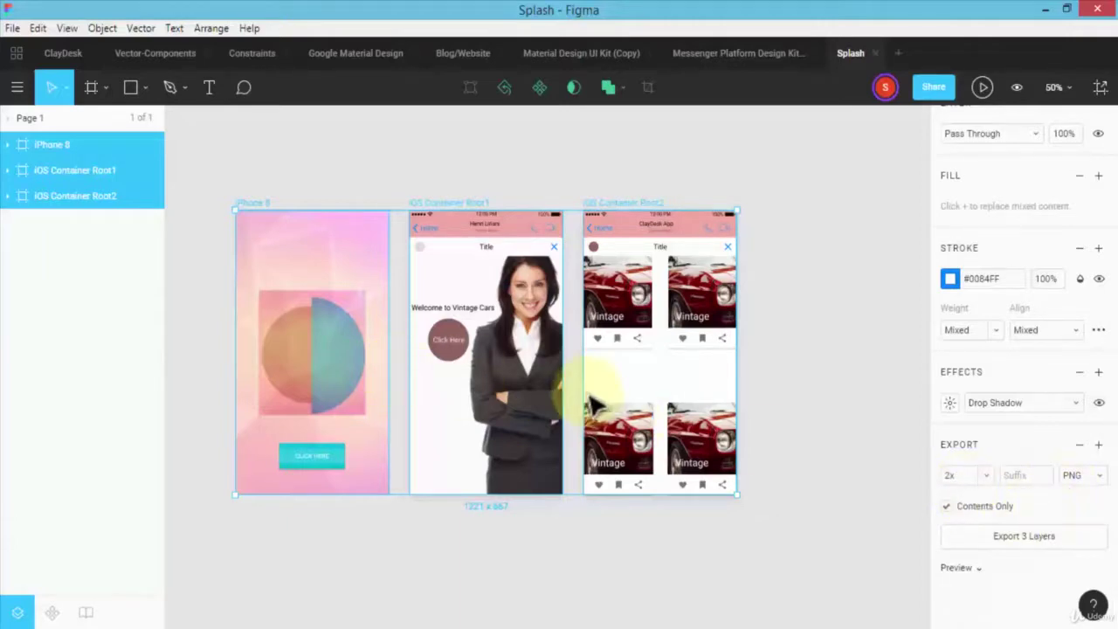
left_click(7, 144)
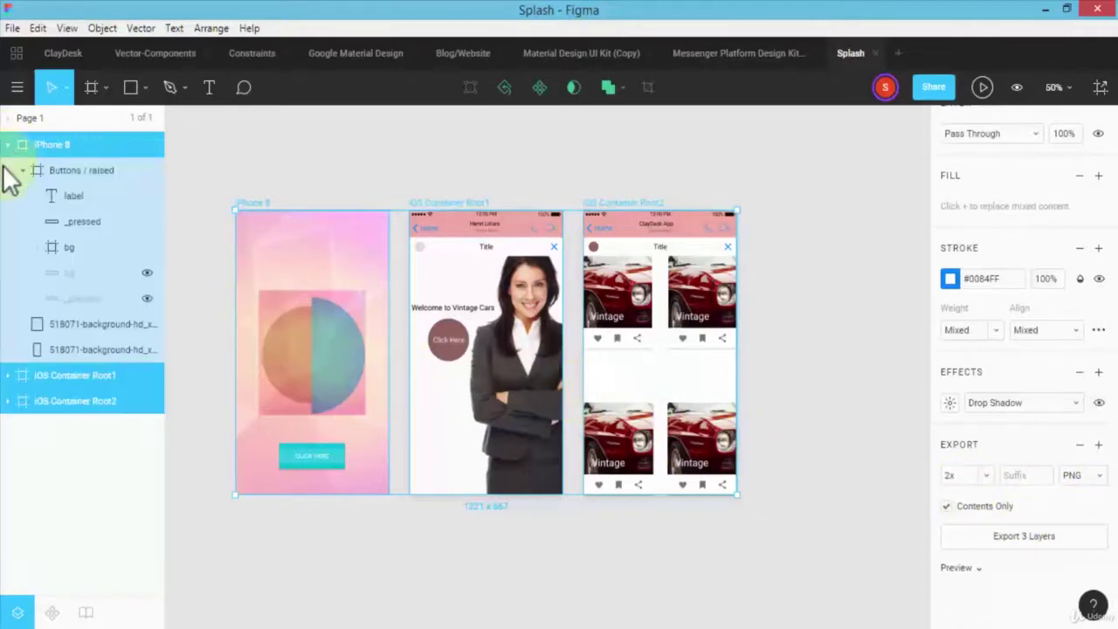
left_click(51, 203)
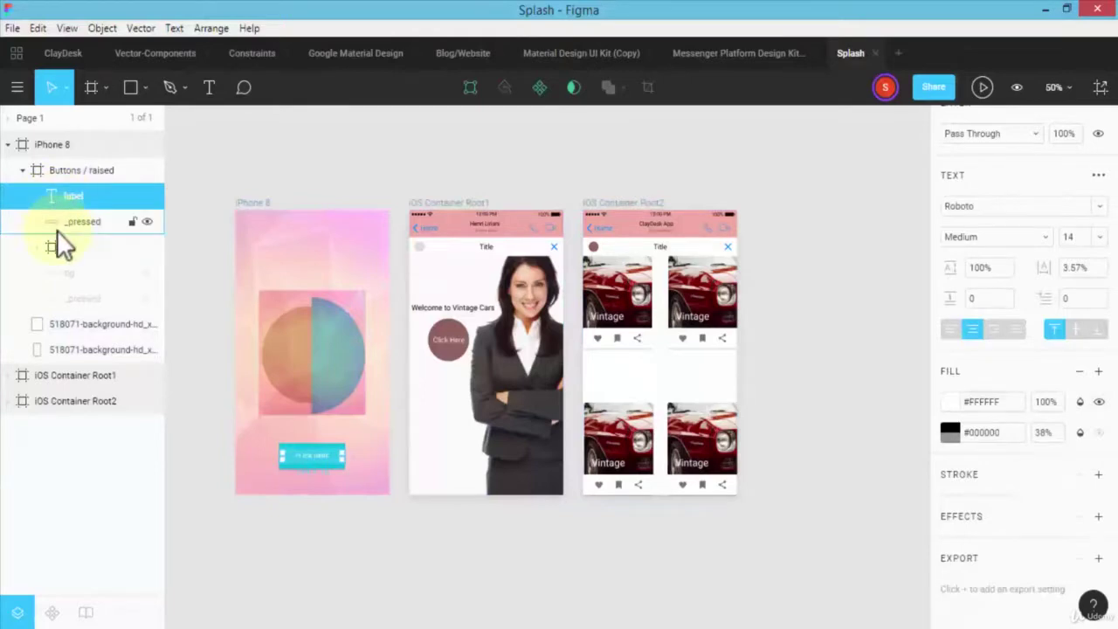
left_click(442, 236)
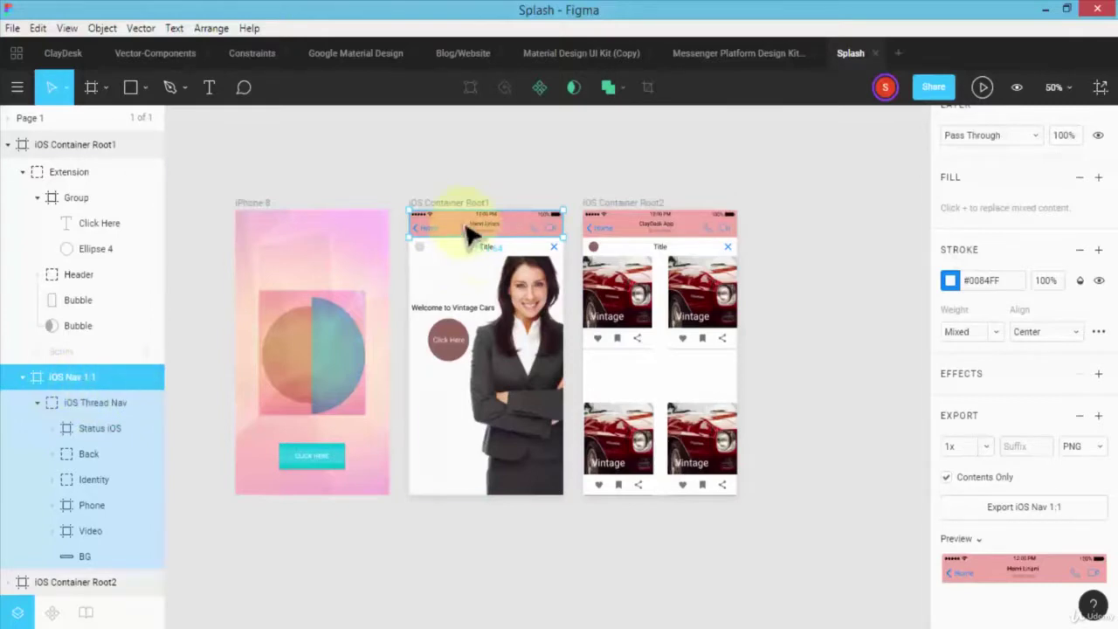
left_click(90, 451)
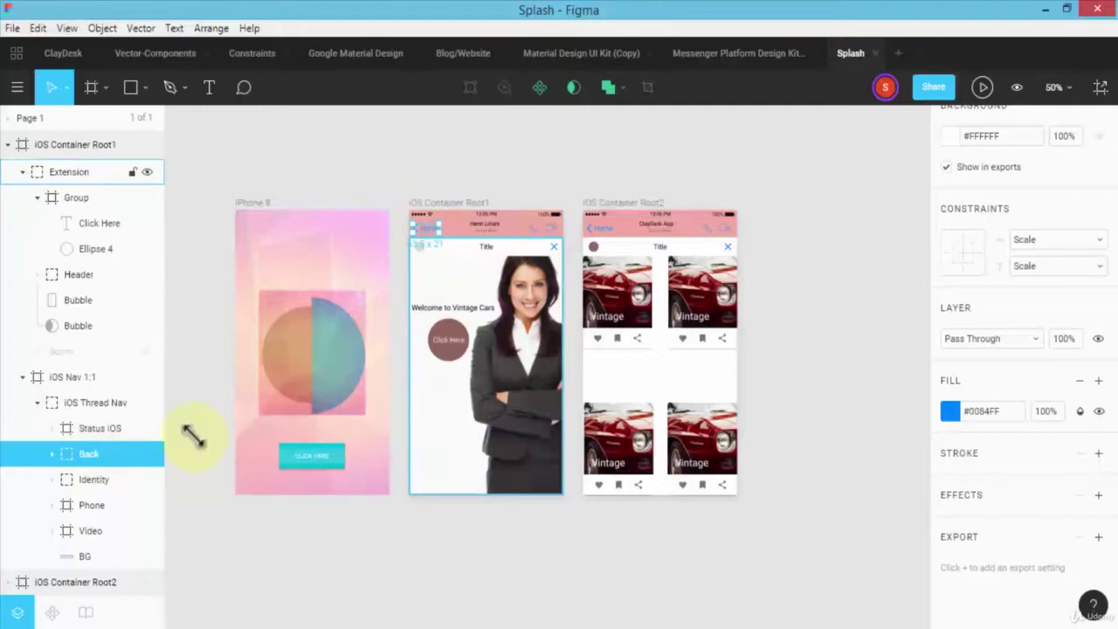
left_click(90, 504)
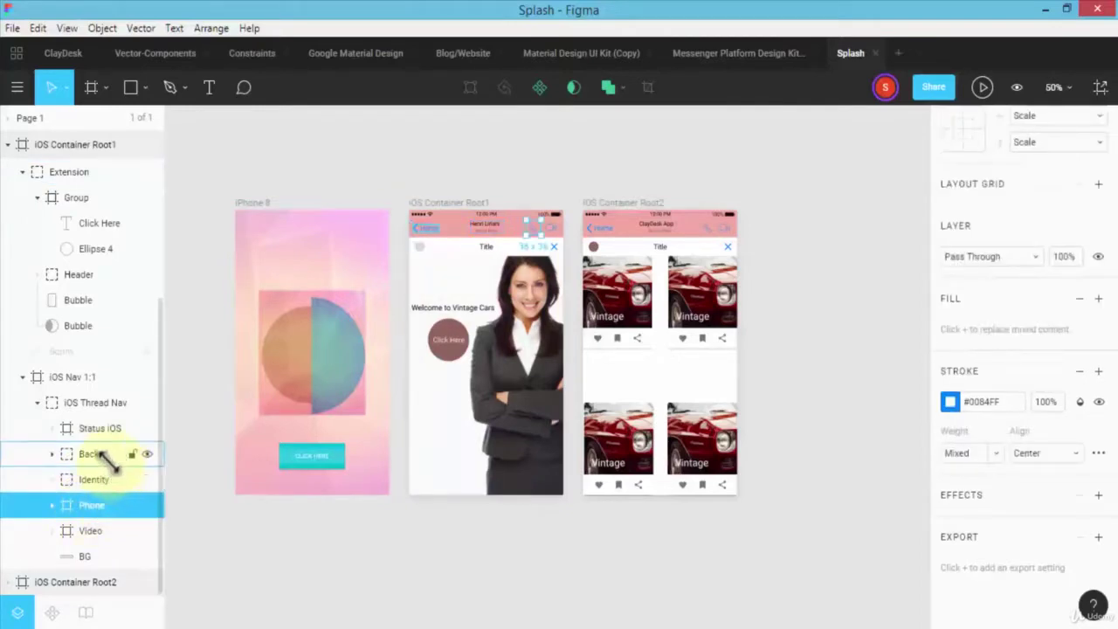
left_click(655, 218)
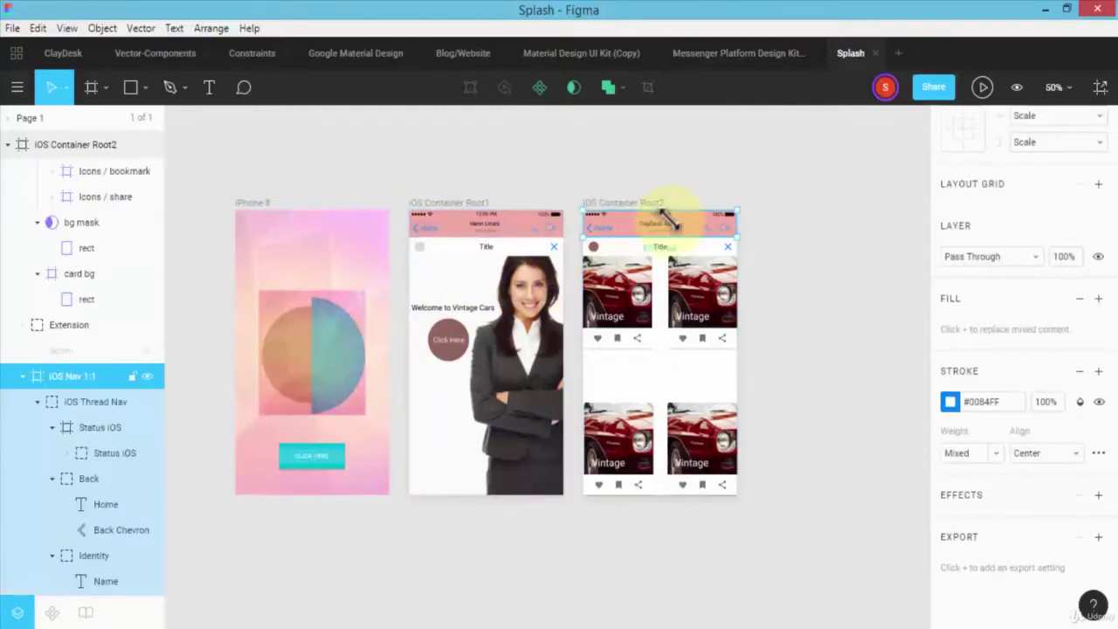
scroll(61, 380, "down", 5)
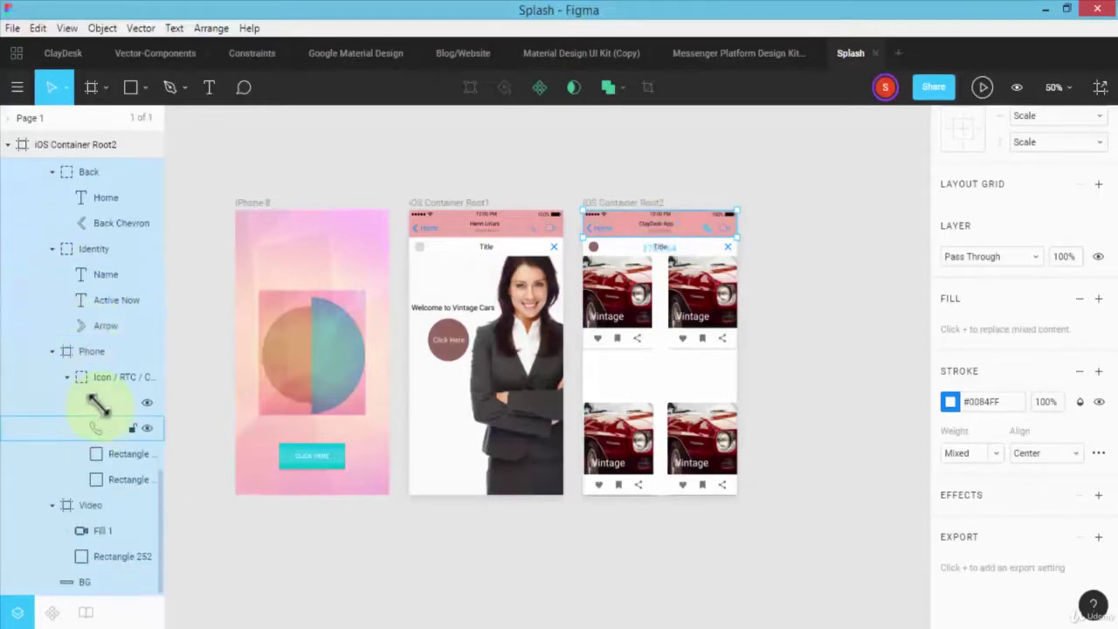
left_click(91, 351)
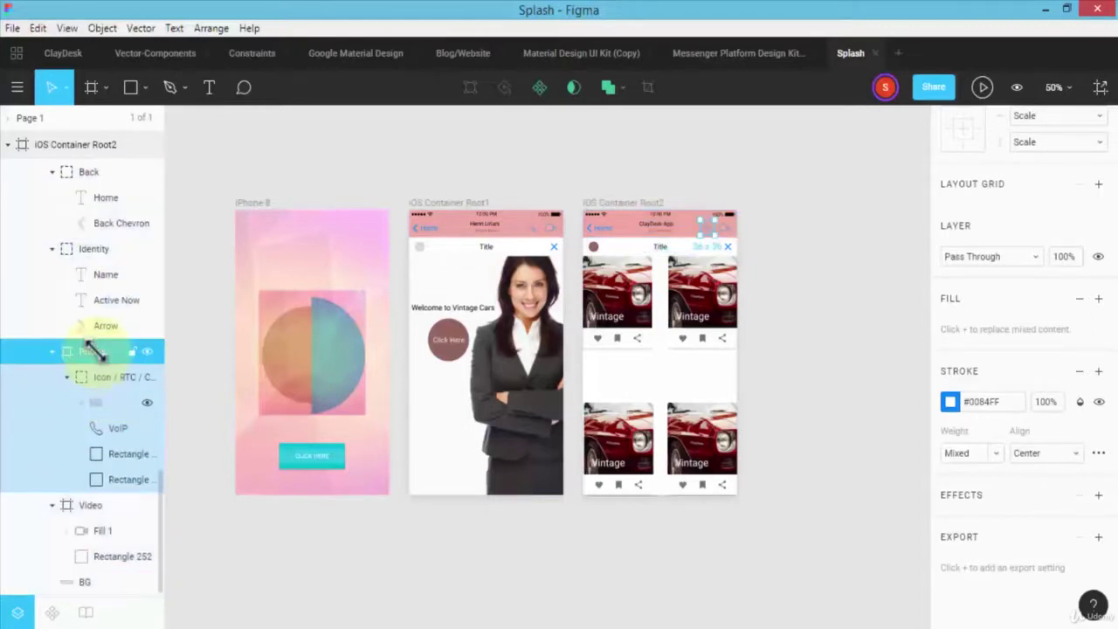
left_click(91, 145)
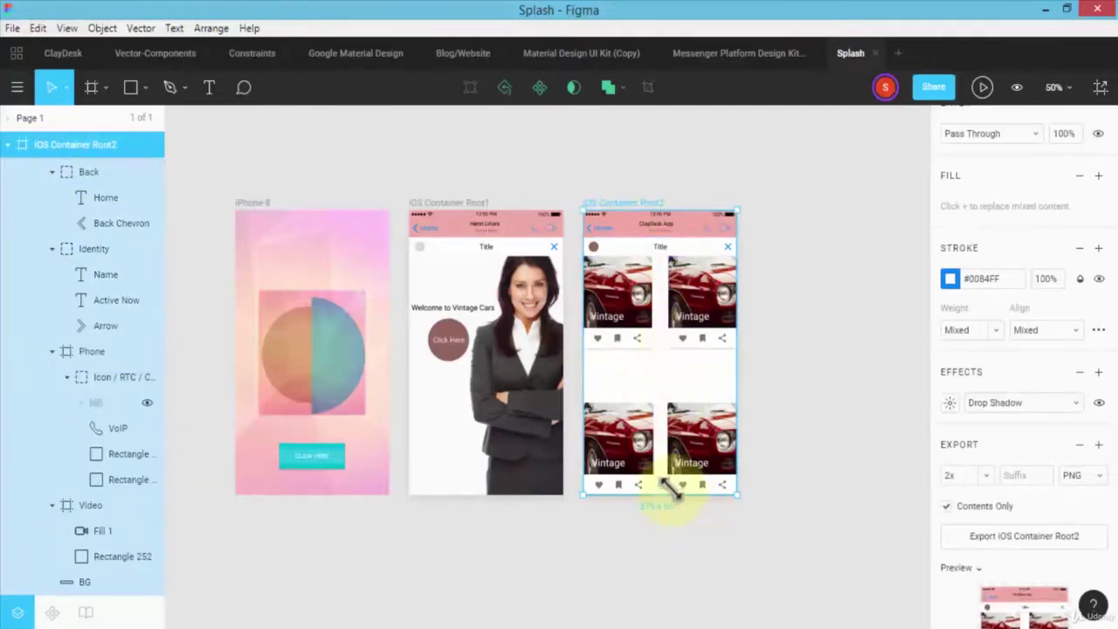
Give the bottom-left vintage-car card a 1x PNG export and start exporting it as category.
left_click(616, 446)
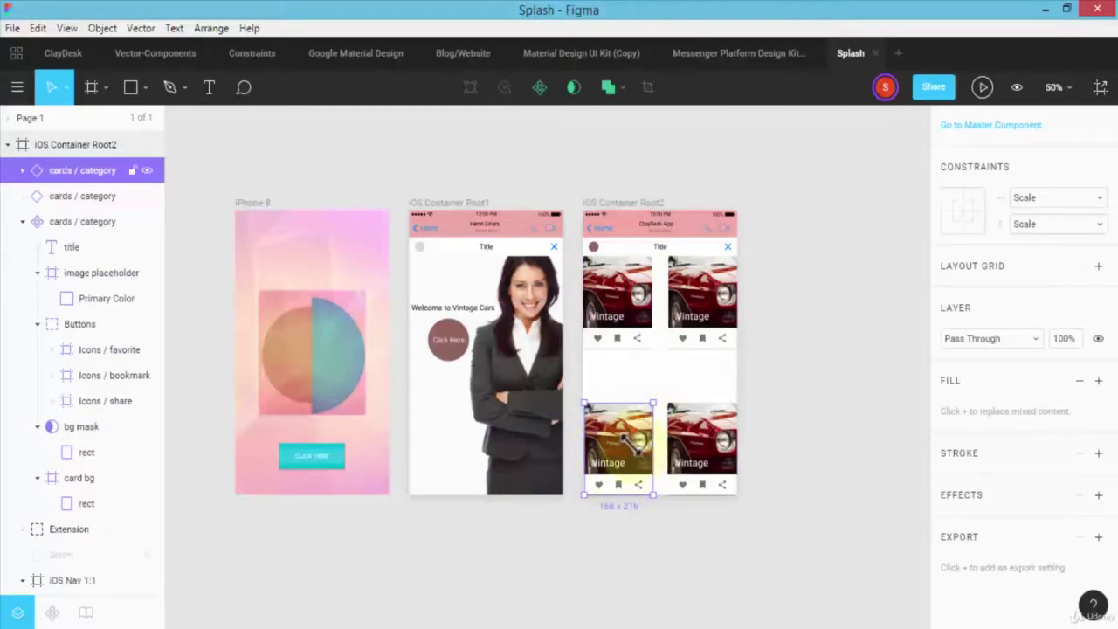
left_click(1097, 536)
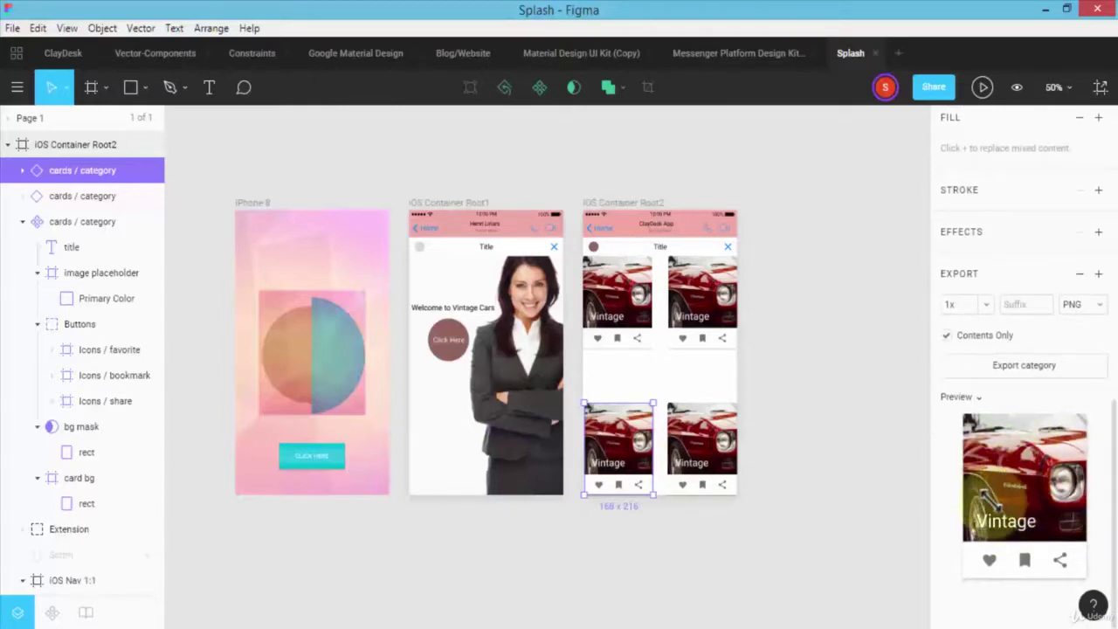
left_click(1002, 365)
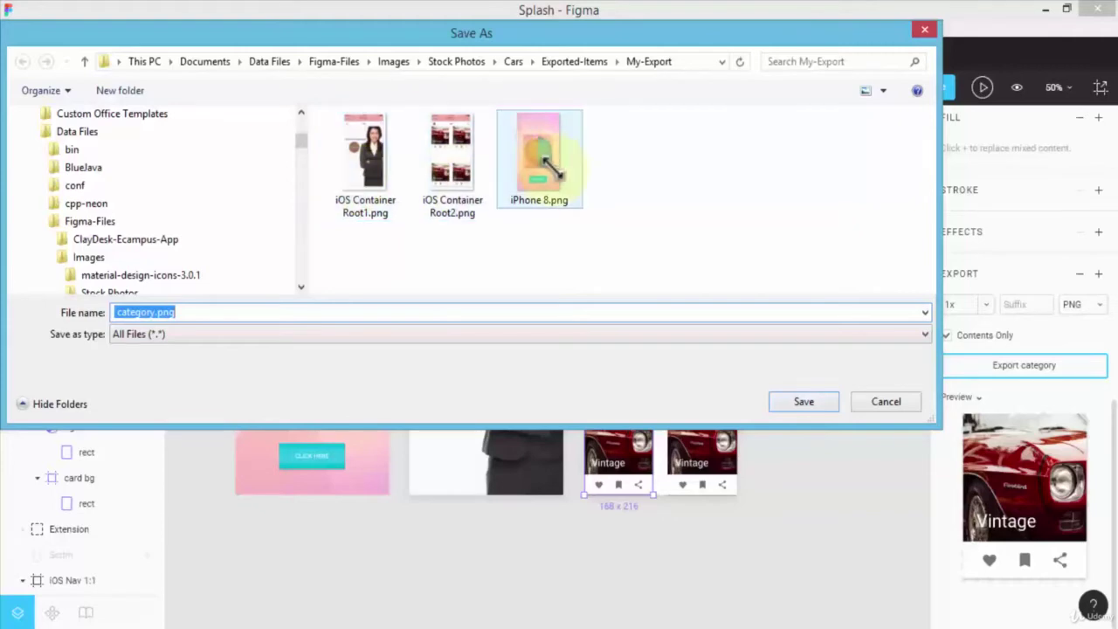
Confirm the Save As dialog to write category.png into My-Export.
left_click(804, 401)
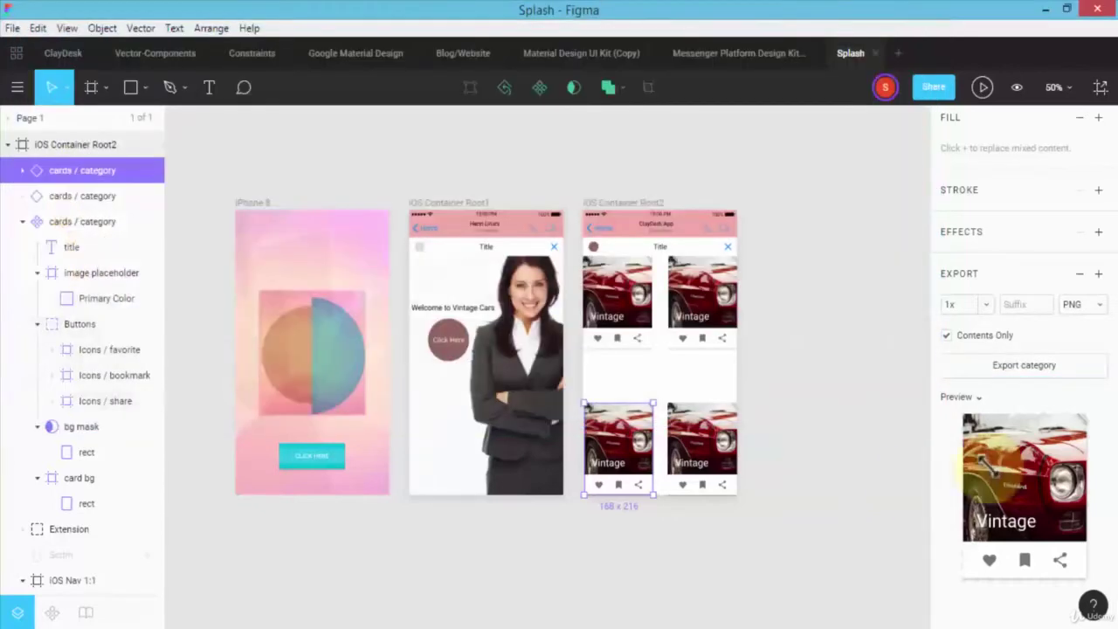